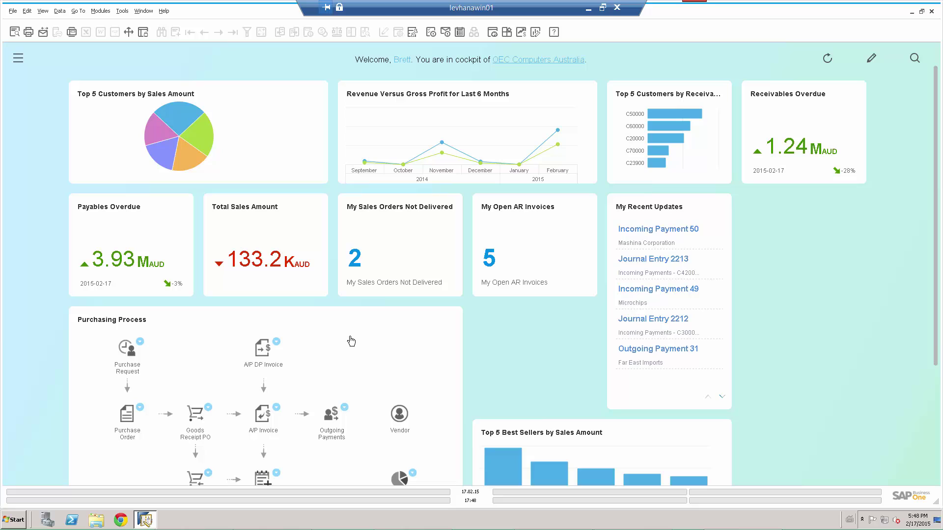
# Step: Review undelivered sales order 364 and Incoming Payment 50 from the cockpit, then close them
pyautogui.click(353, 265)
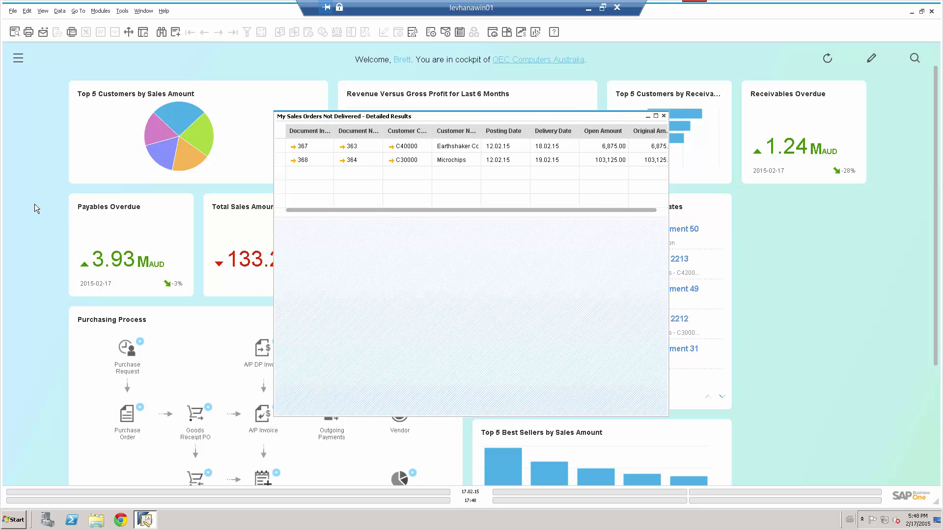
pyautogui.click(294, 160)
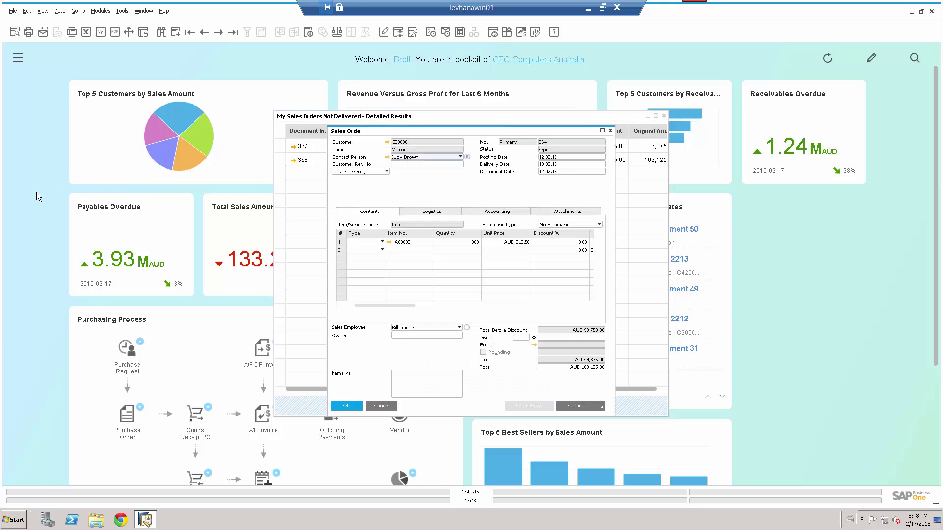
pyautogui.click(610, 131)
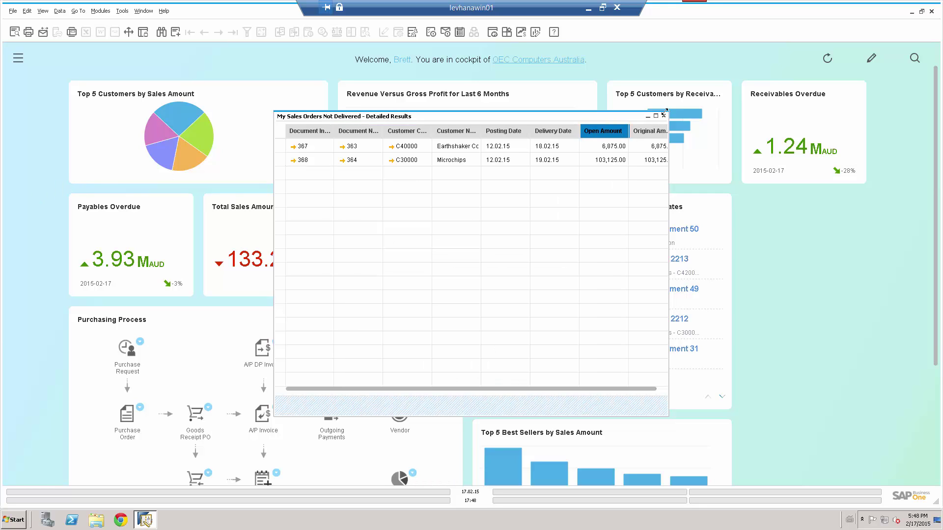
pyautogui.click(664, 117)
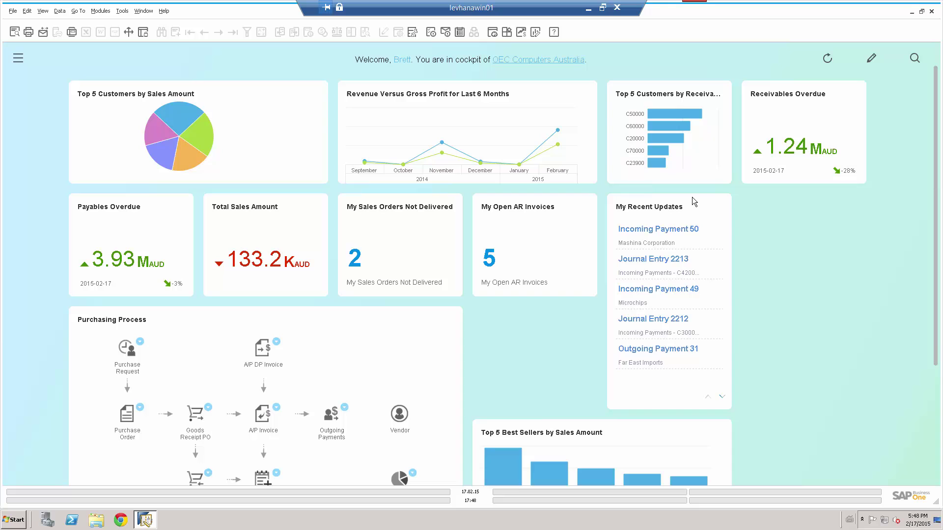
pyautogui.click(664, 229)
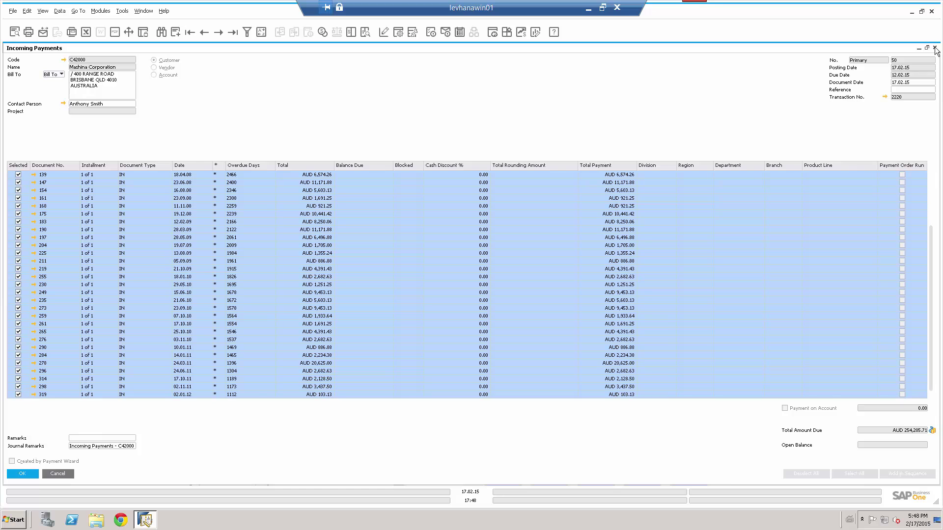
pyautogui.click(935, 48)
# Step: Open a new purchase order form and close it without saving
pyautogui.moveTo(221, 266)
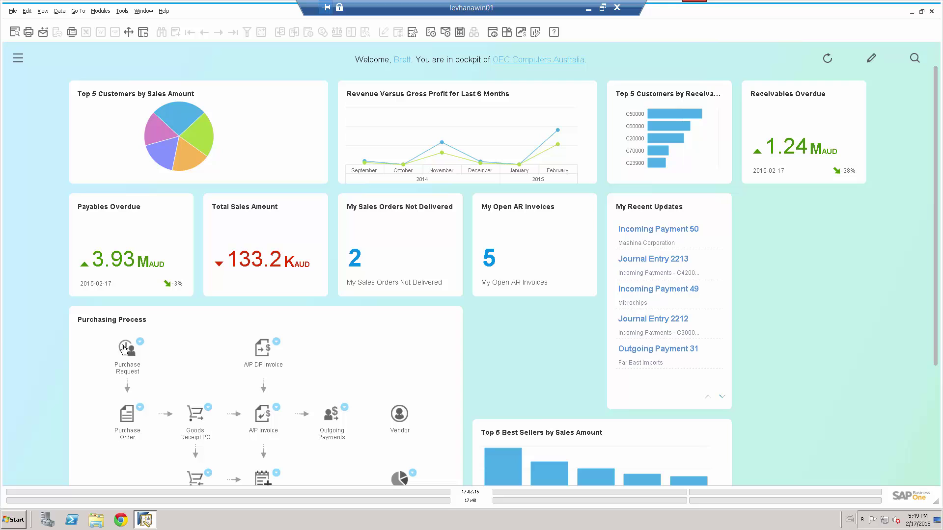
pyautogui.click(129, 415)
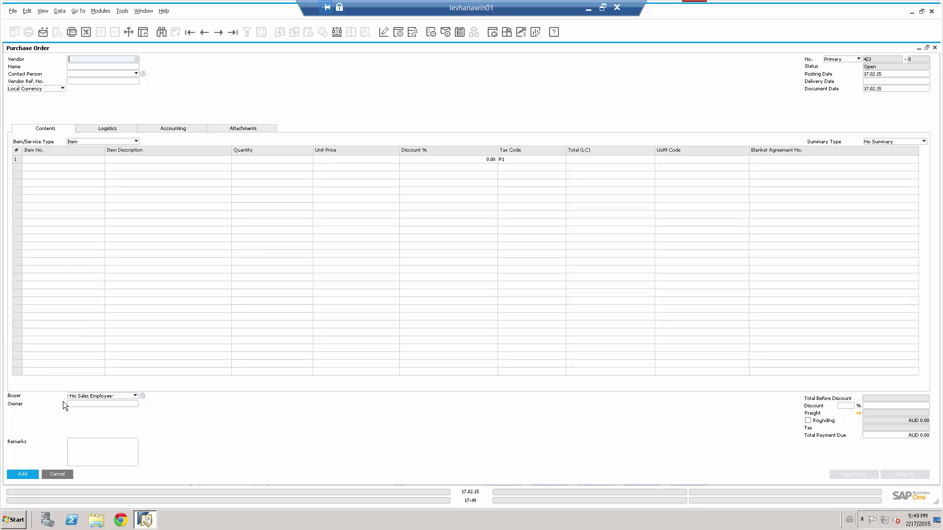
pyautogui.click(58, 474)
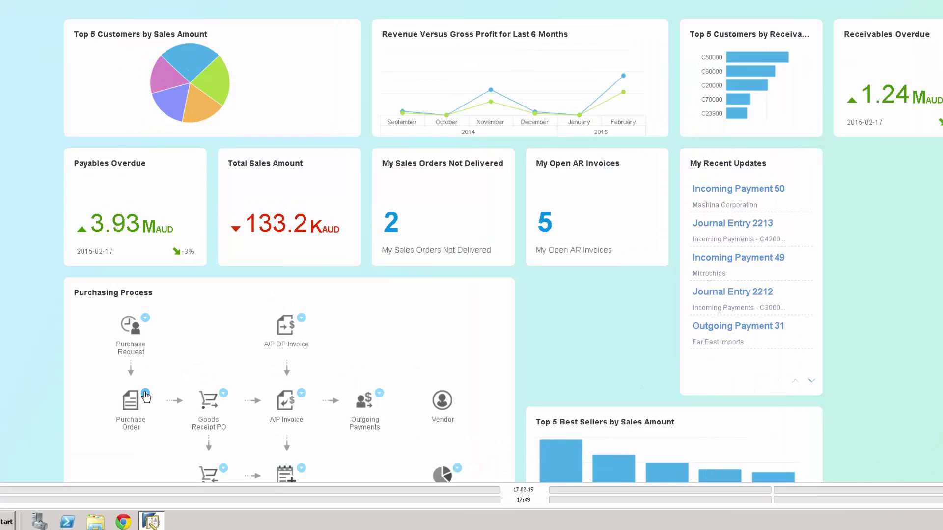
# Step: View the Open Items List purchase report, then switch the cockpit into edit mode
pyautogui.click(140, 407)
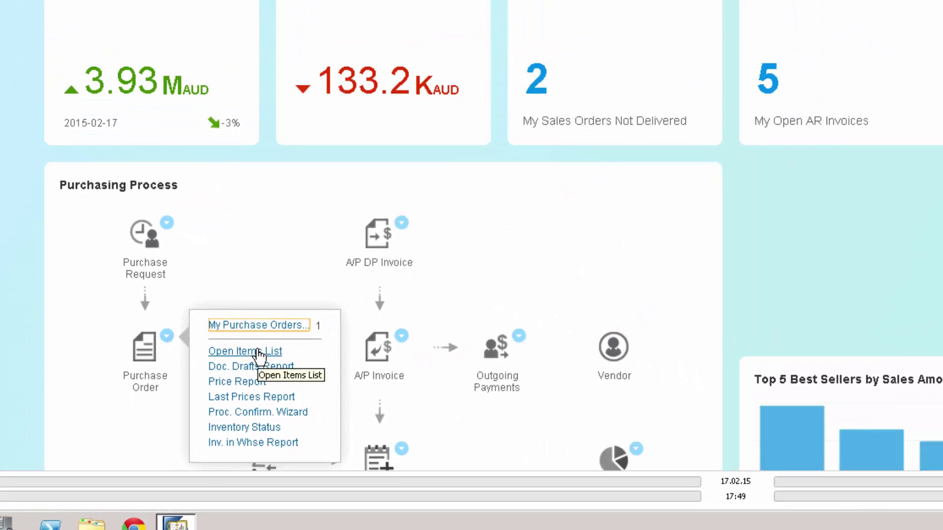
pyautogui.click(364, 221)
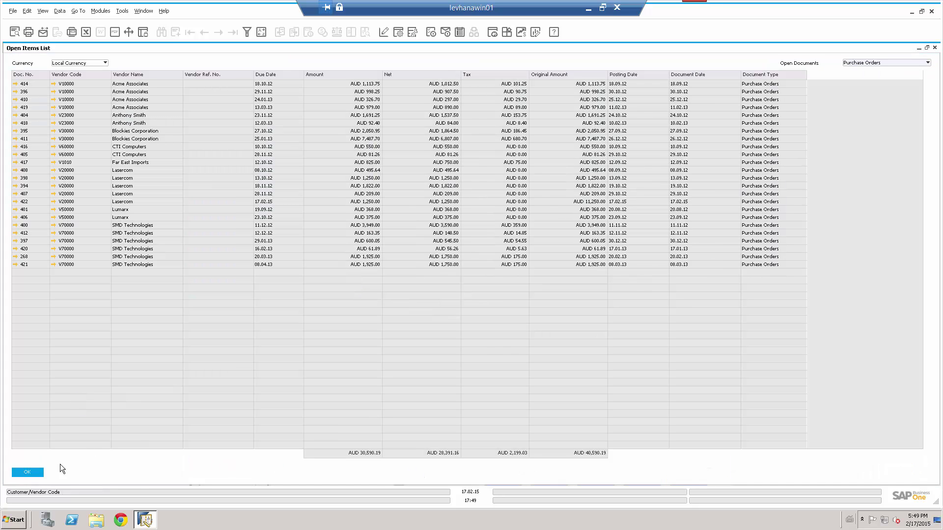
pyautogui.click(28, 470)
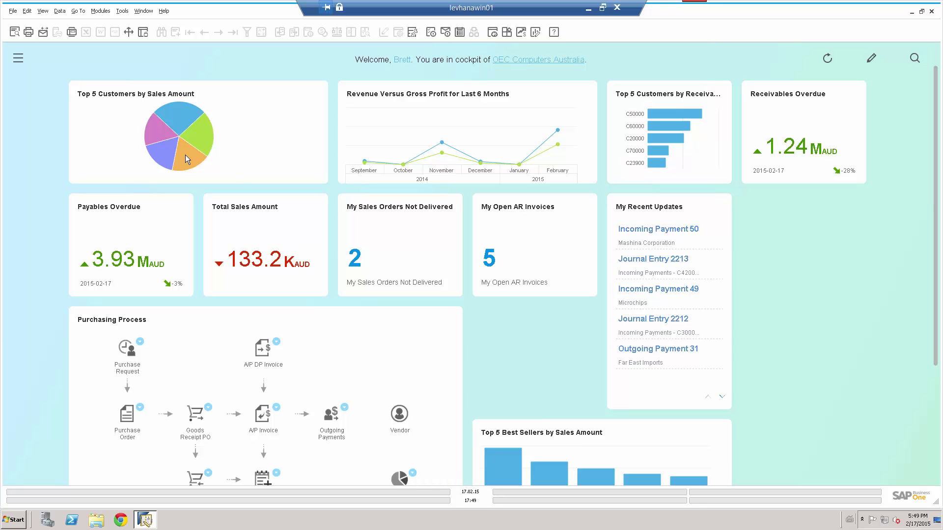
pyautogui.click(871, 58)
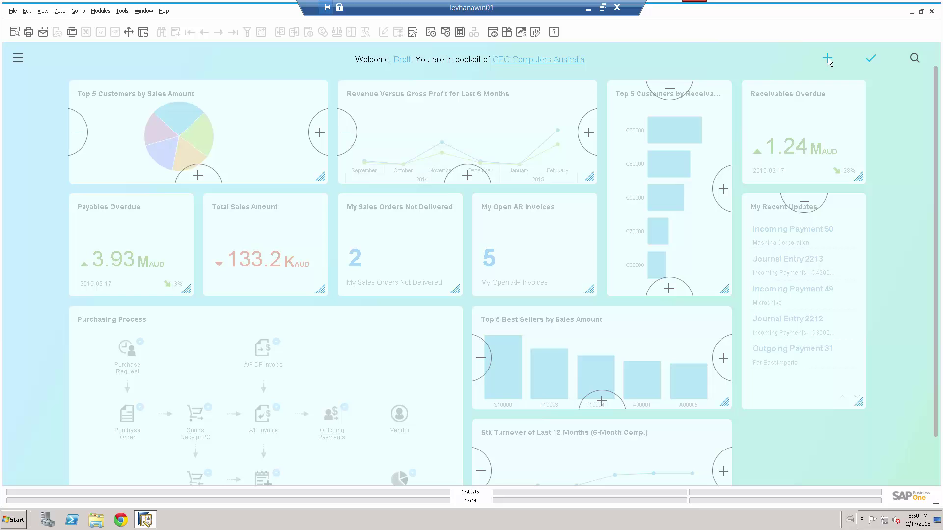
# Step: Open Top 5 Customers by Sales Amount from My Dashboards in Pervasive Analytics
pyautogui.click(535, 32)
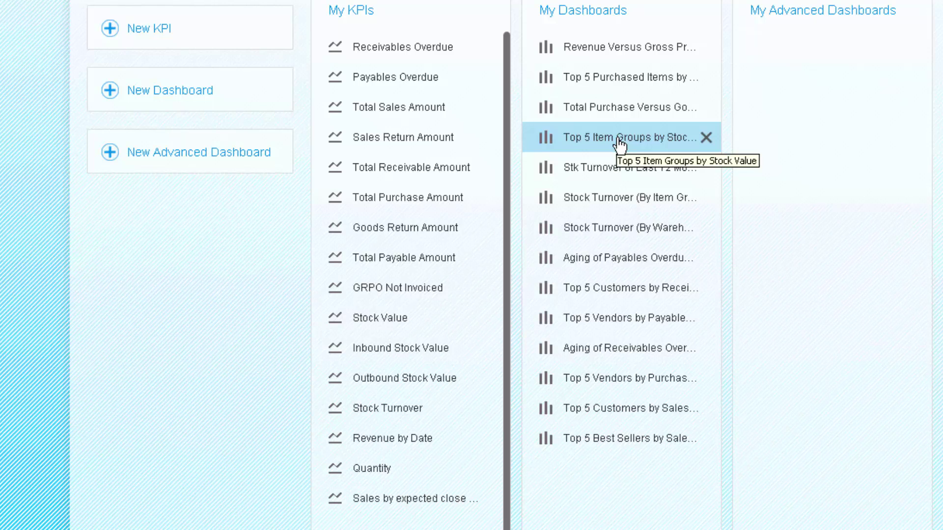
pyautogui.click(625, 409)
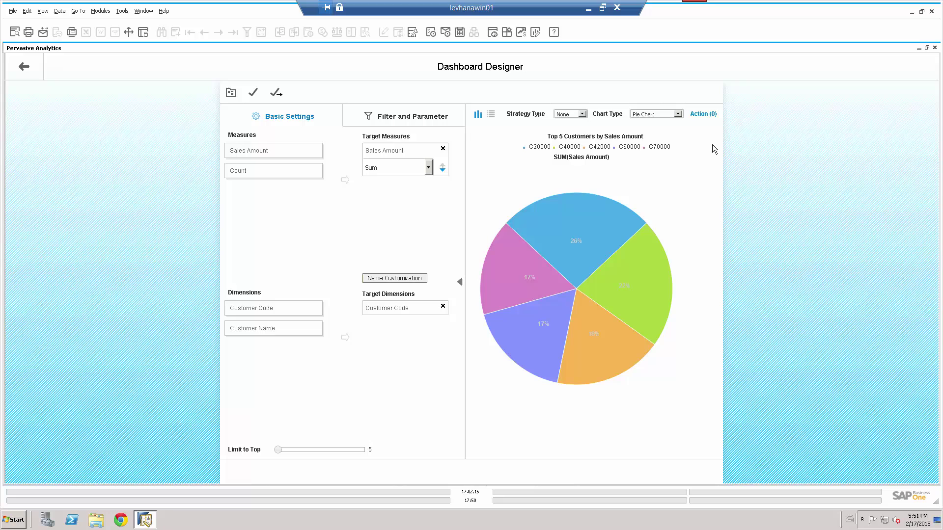
# Step: Switch the dashboard to a column chart, keeping the top limit at 5 customers
pyautogui.click(678, 114)
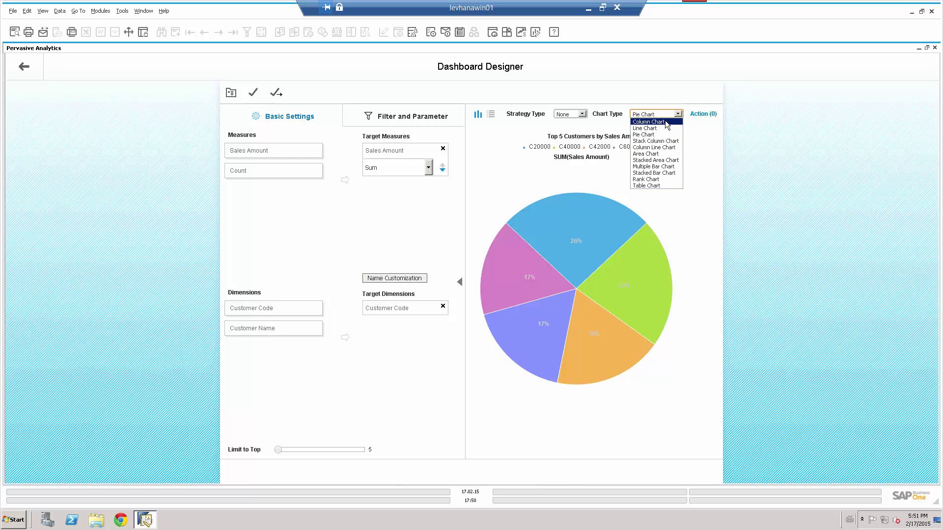
pyautogui.click(667, 122)
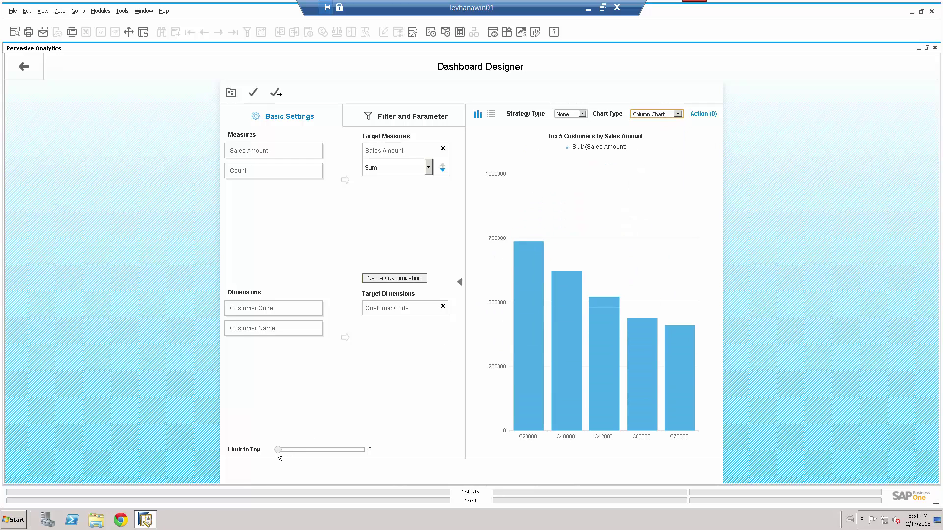
pyautogui.moveTo(278, 449); pyautogui.dragTo(363, 449)
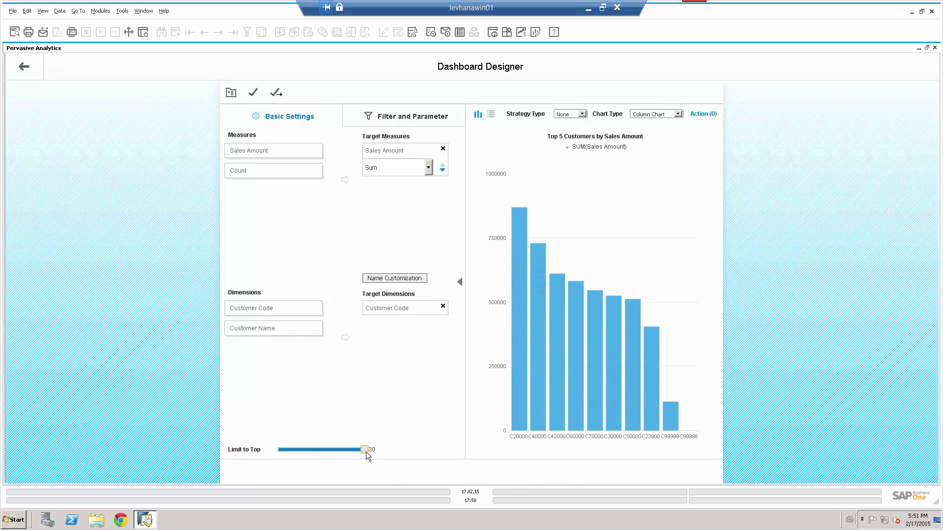
pyautogui.moveTo(365, 450); pyautogui.dragTo(272, 449)
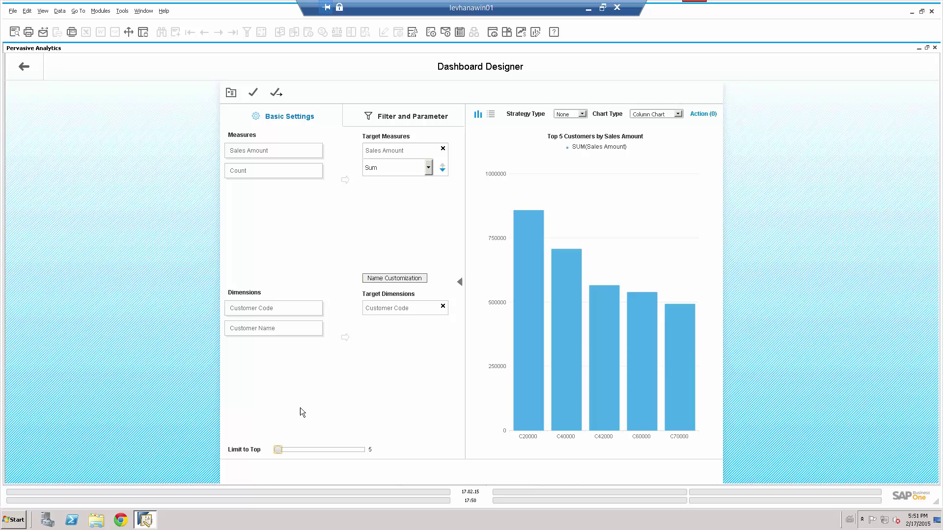
# Step: Save the dashboard under its suggested name and exit Dashboard Designer
pyautogui.click(253, 93)
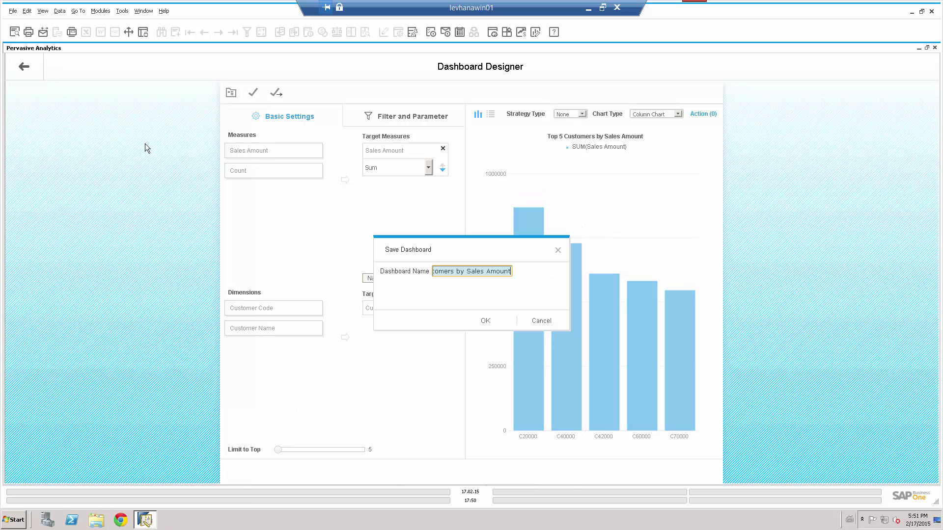
pyautogui.click(488, 323)
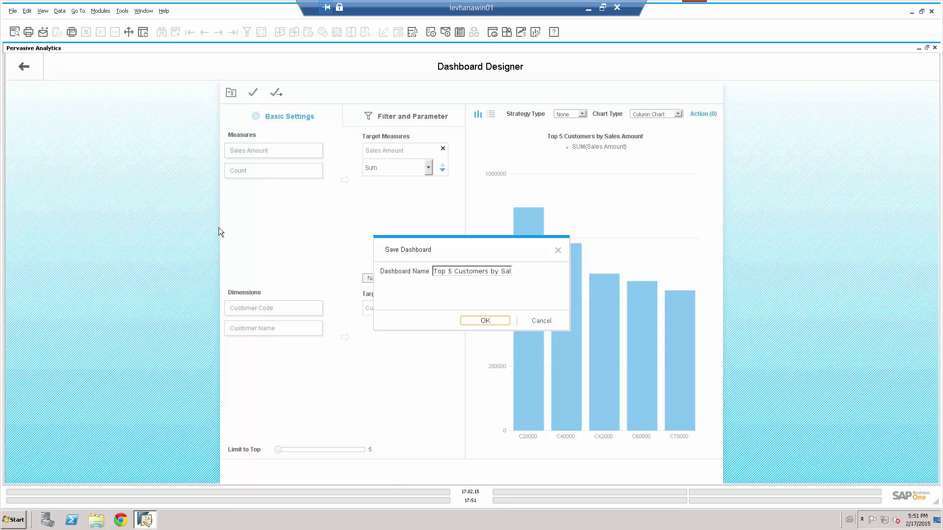
pyautogui.click(486, 323)
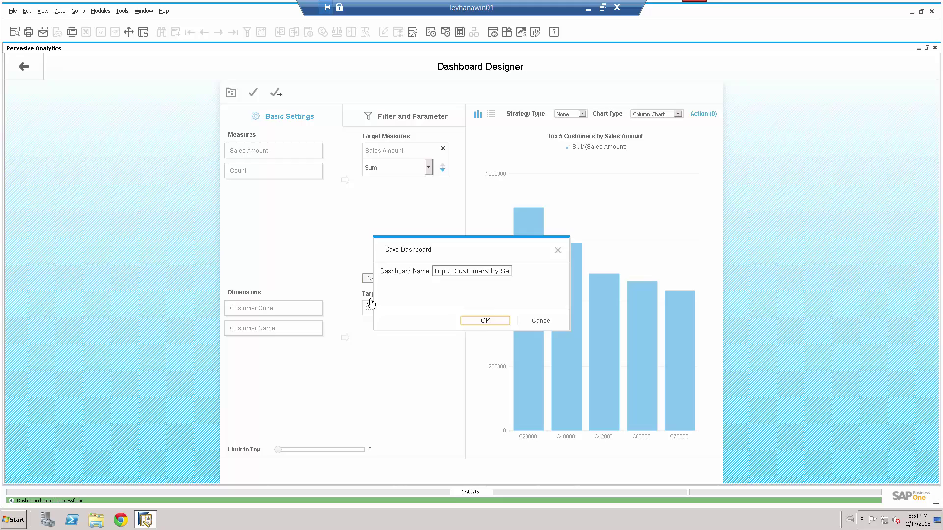
pyautogui.click(23, 71)
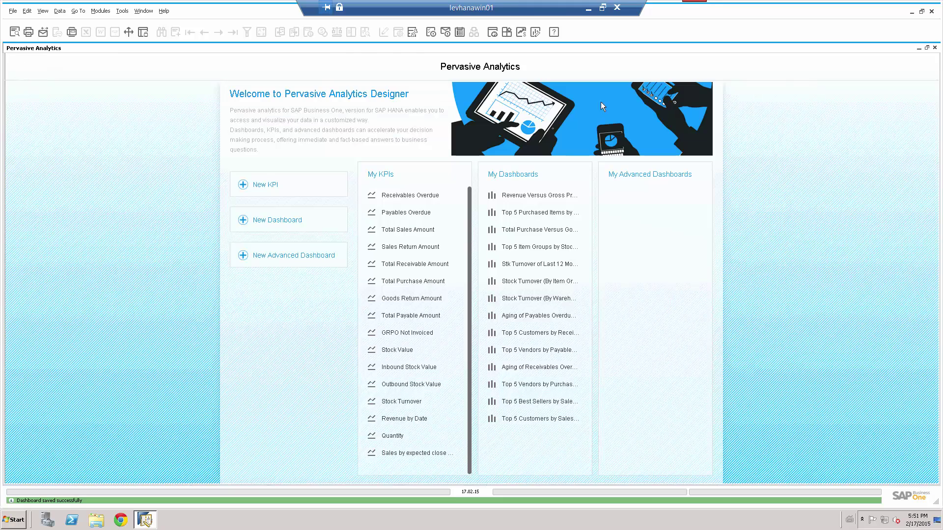
# Step: Close Pervasive Analytics, exit cockpit edit mode and refresh so the column chart appears
pyautogui.click(934, 48)
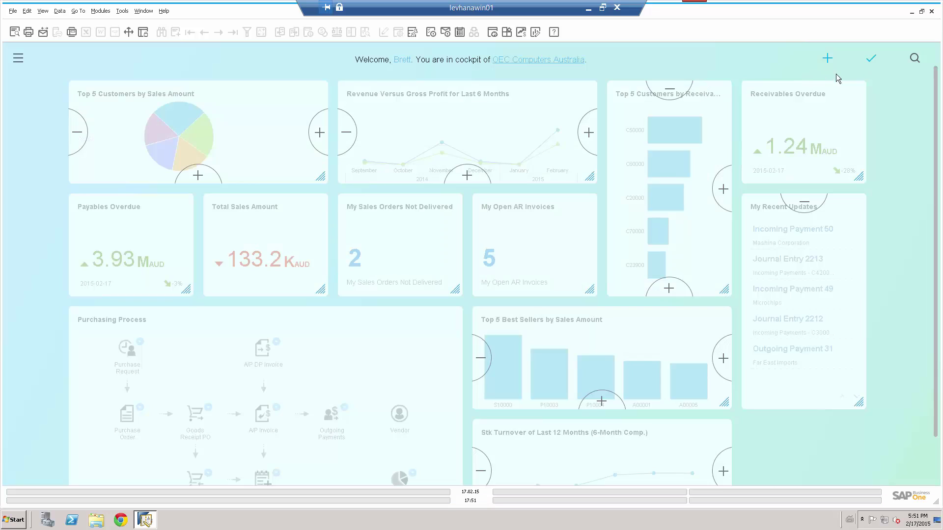
pyautogui.click(871, 59)
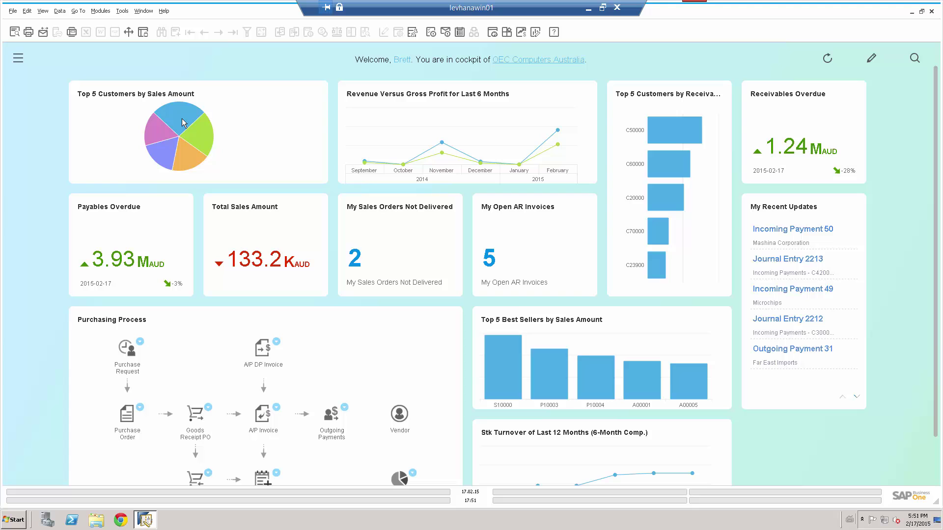
pyautogui.click(828, 58)
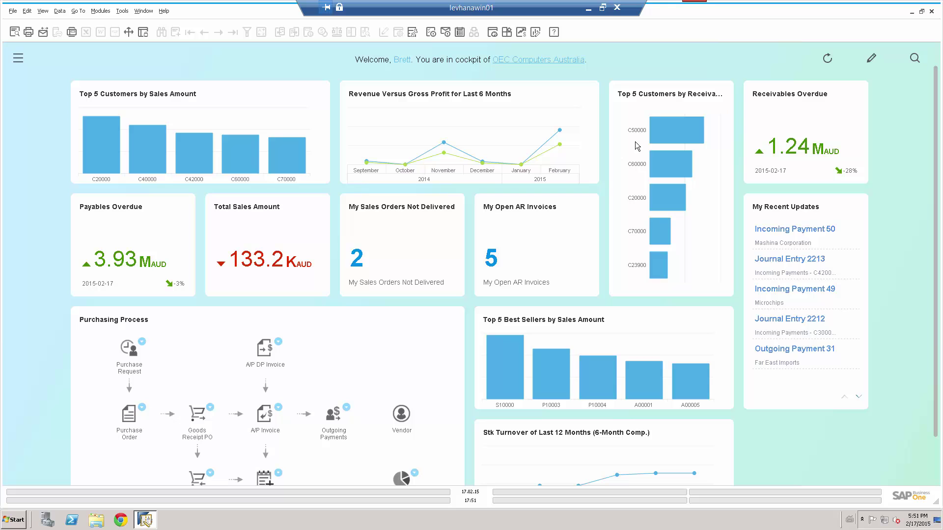
# Step: Add the Aging of Payables Overdue widget from the Widget Gallery and leave edit mode
pyautogui.click(871, 58)
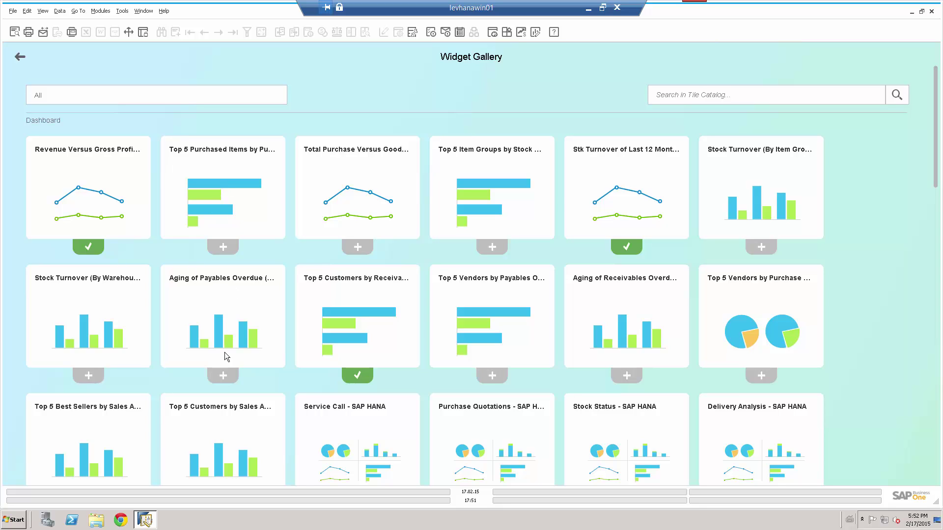
pyautogui.click(224, 376)
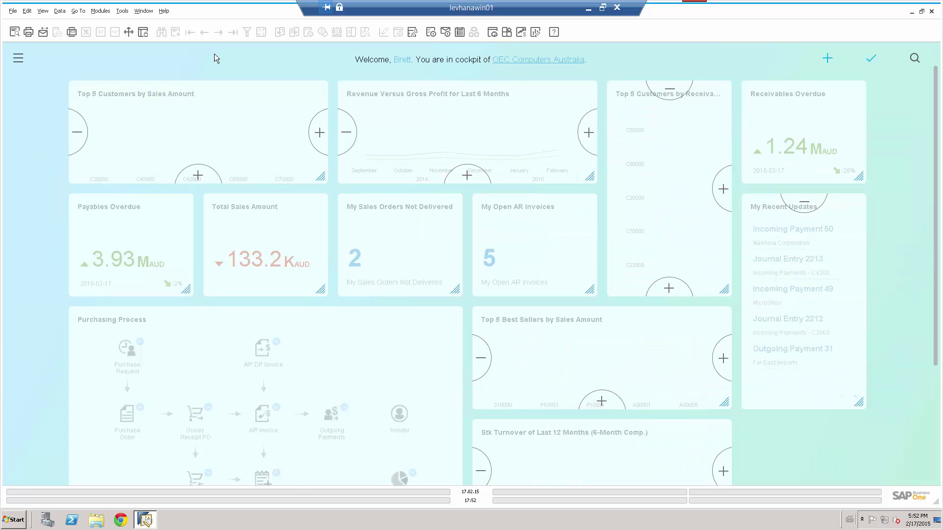
pyautogui.click(872, 59)
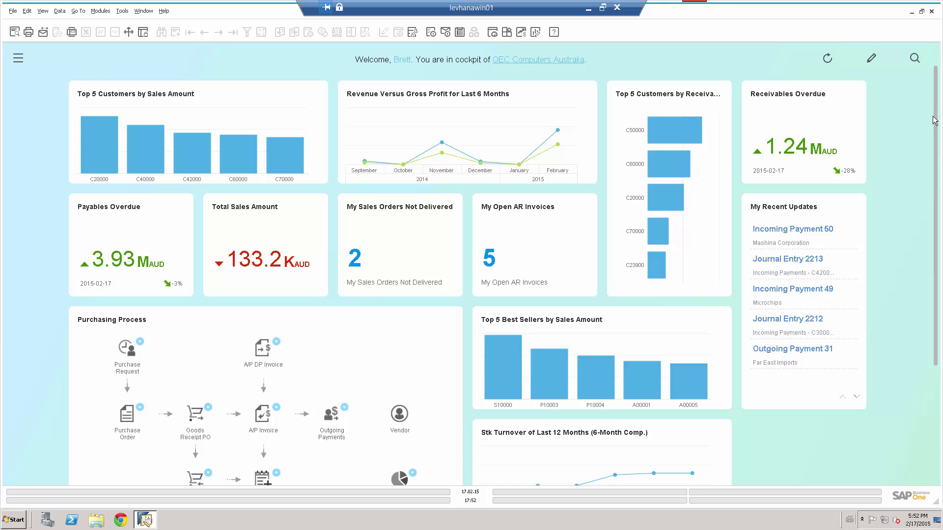
pyautogui.scroll(-3, 878, 342)
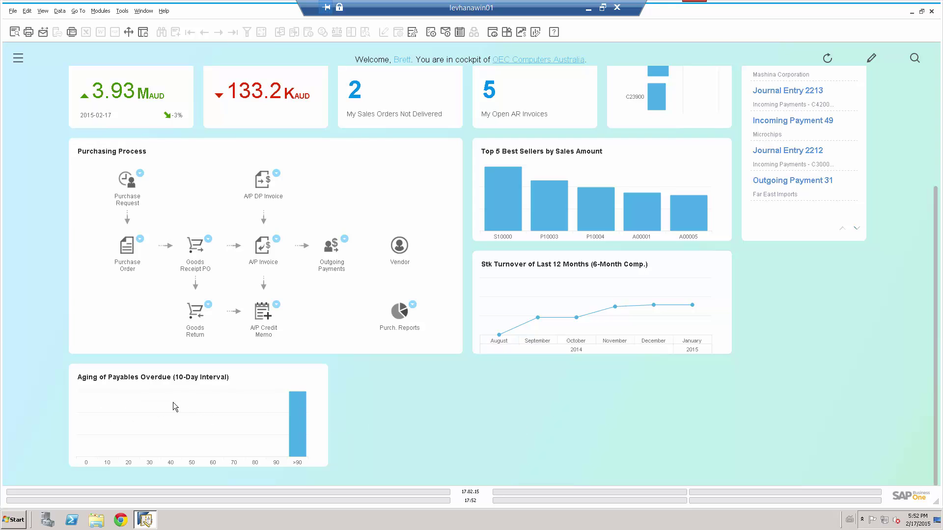
pyautogui.moveTo(296, 414)
pyautogui.moveTo(936, 289); pyautogui.dragTo(938, 129)
pyautogui.scroll(1, 935, 238)
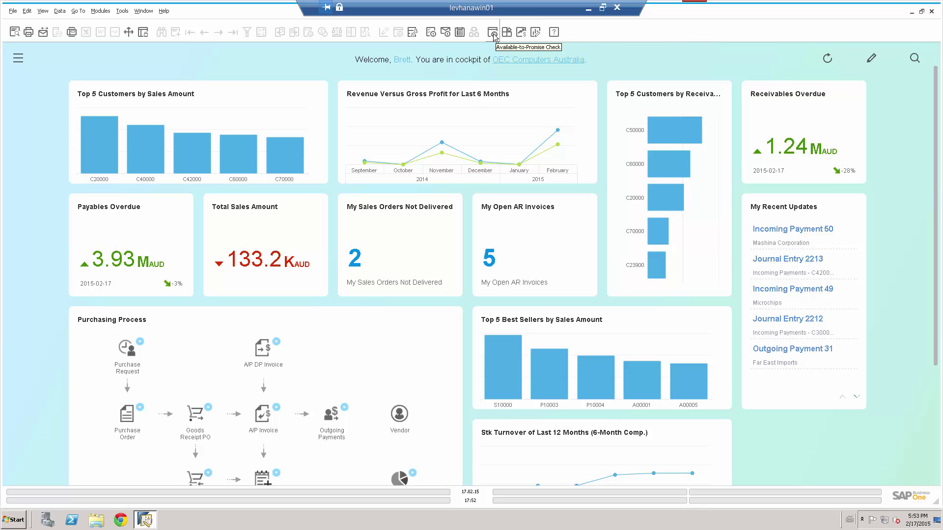
pyautogui.click(24, 61)
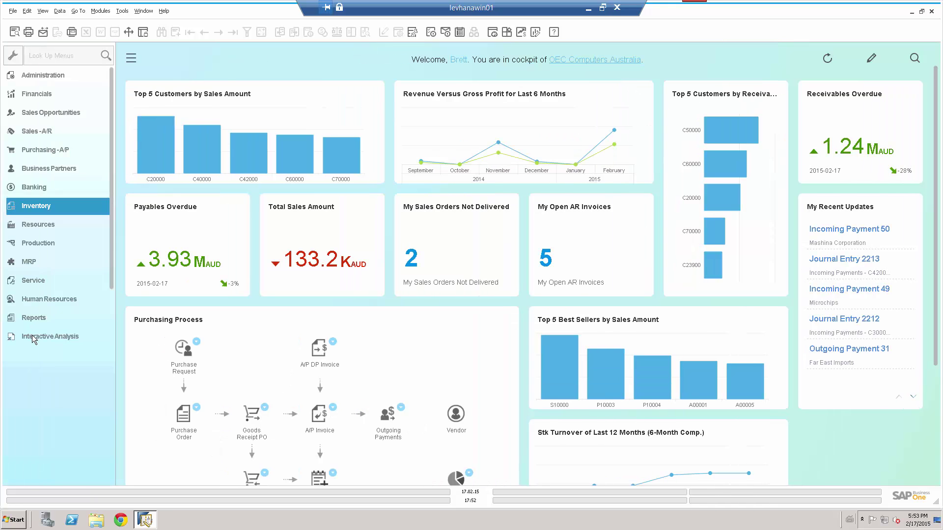
pyautogui.click(33, 338)
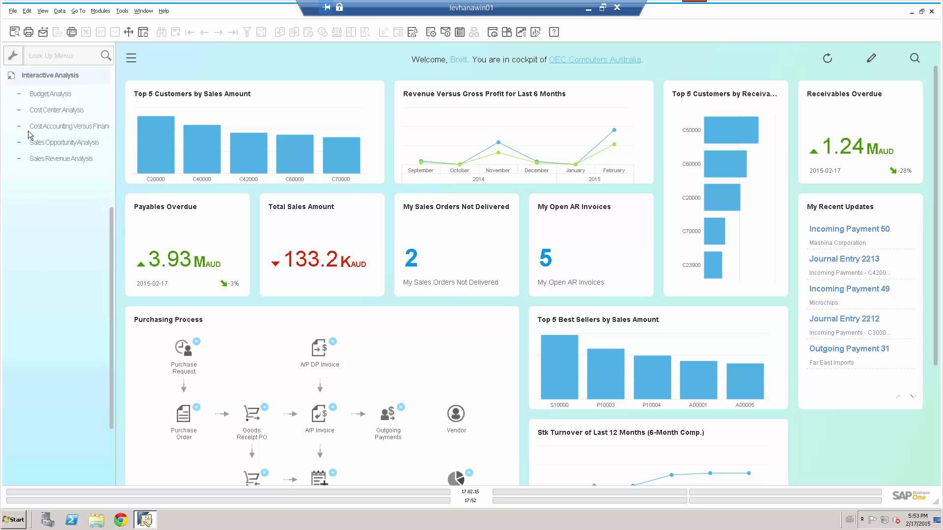
pyautogui.click(11, 77)
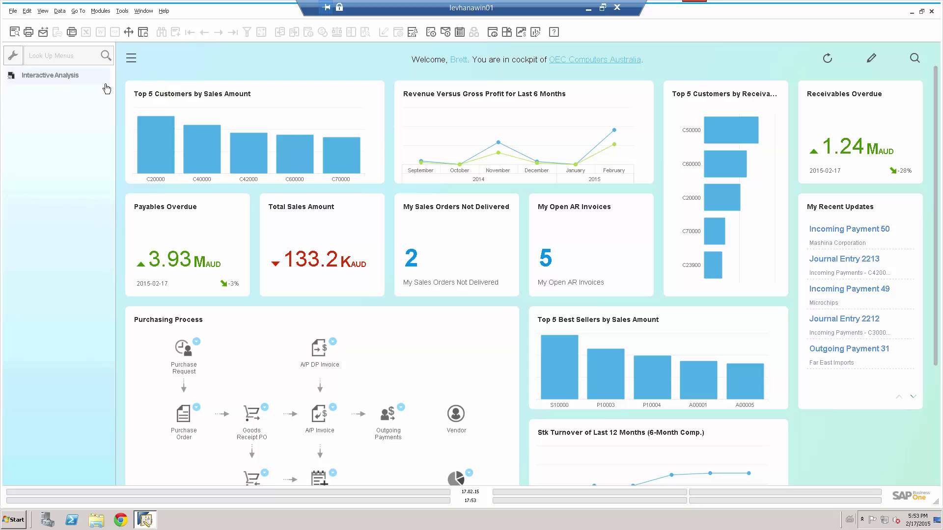
pyautogui.click(131, 59)
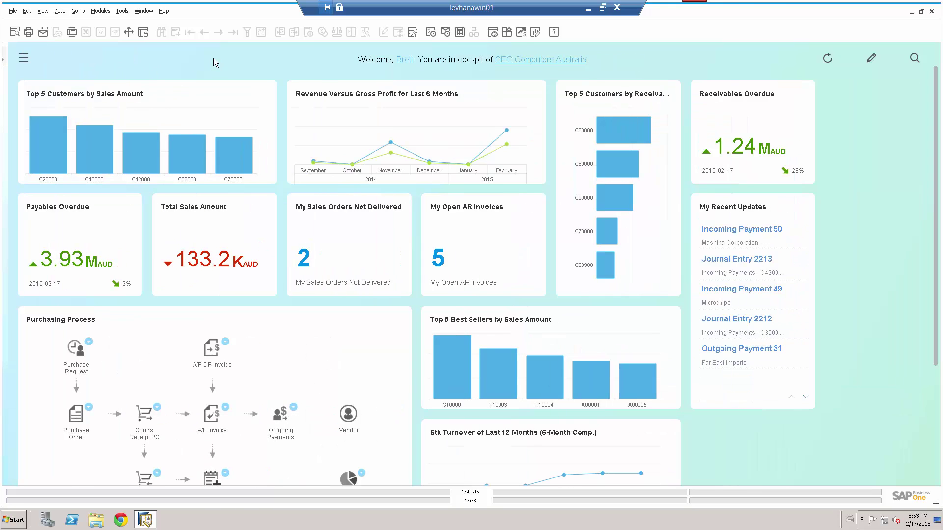